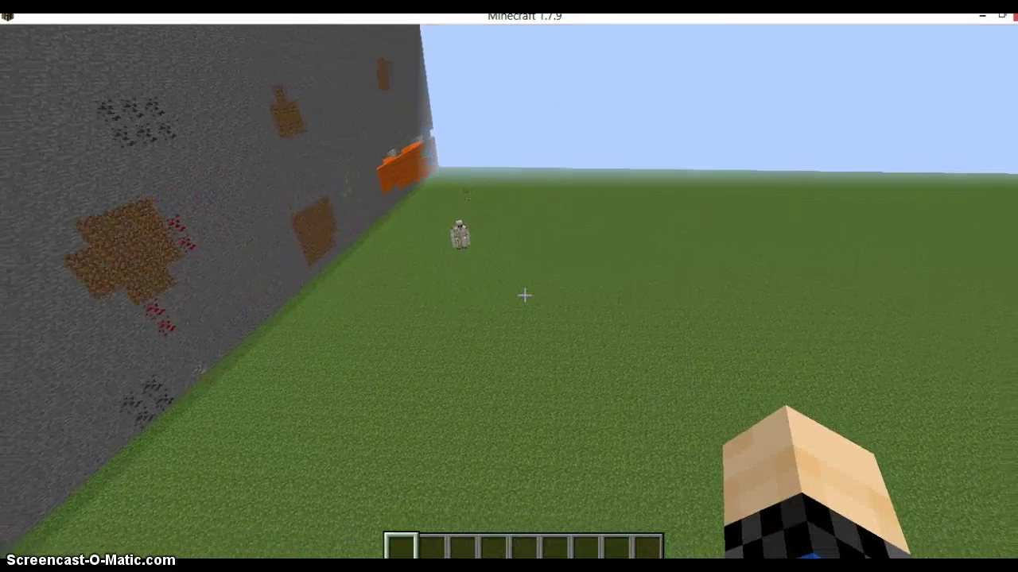
- Look up to survey the tall stone cliff with ores and lava beside the grassland
left_click_drag(524, 296, 524, 159)
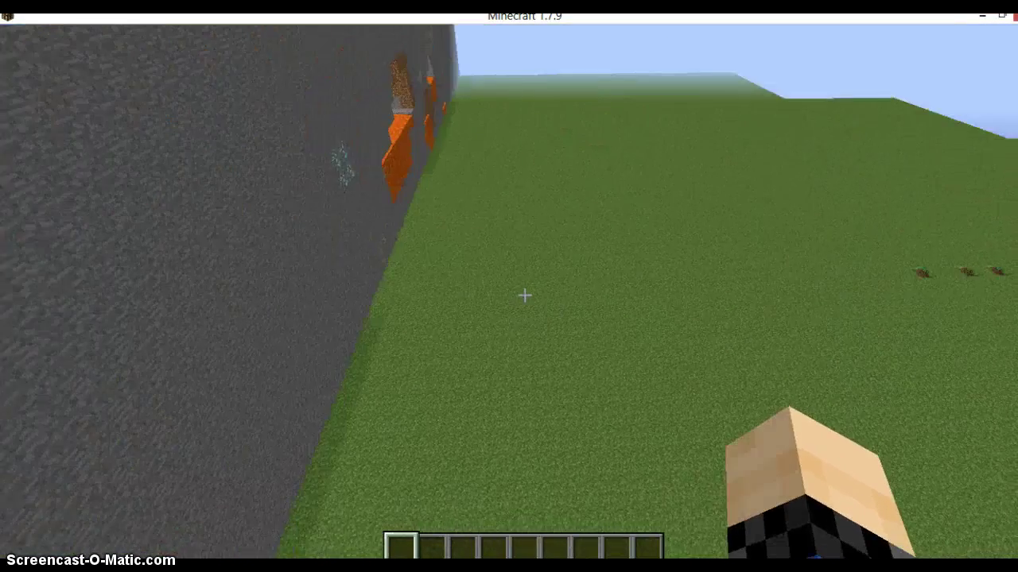
- Save and quit to the title screen, then reload the stone-wall world from Singleplayer
key("Escape")
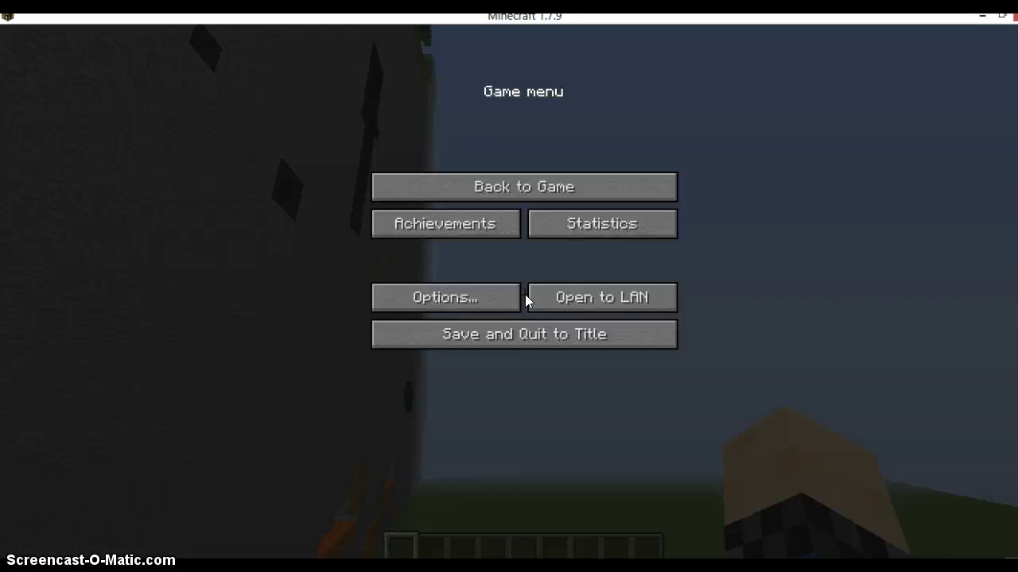
left_click(527, 330)
left_click(530, 249)
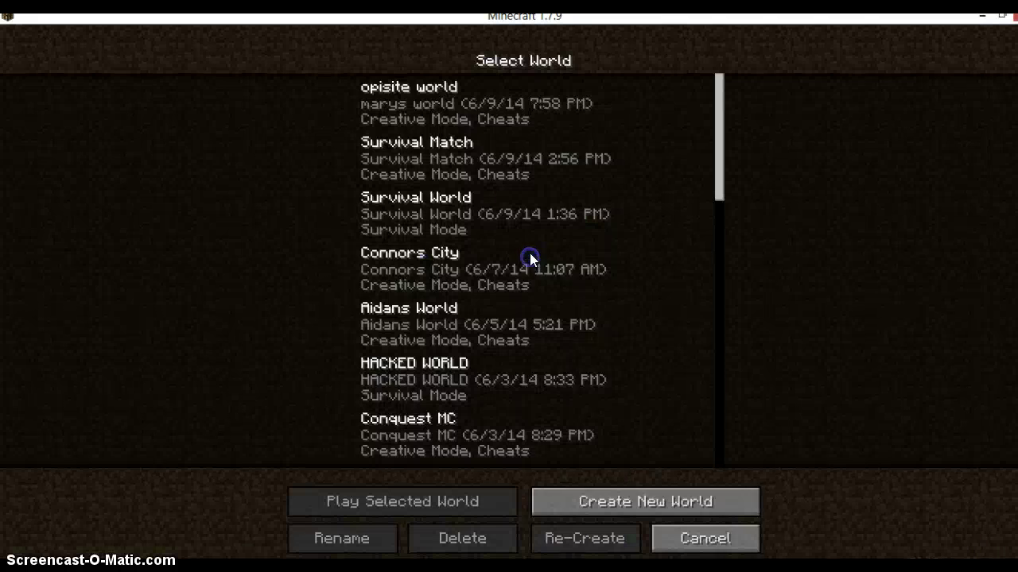
double_click(508, 127)
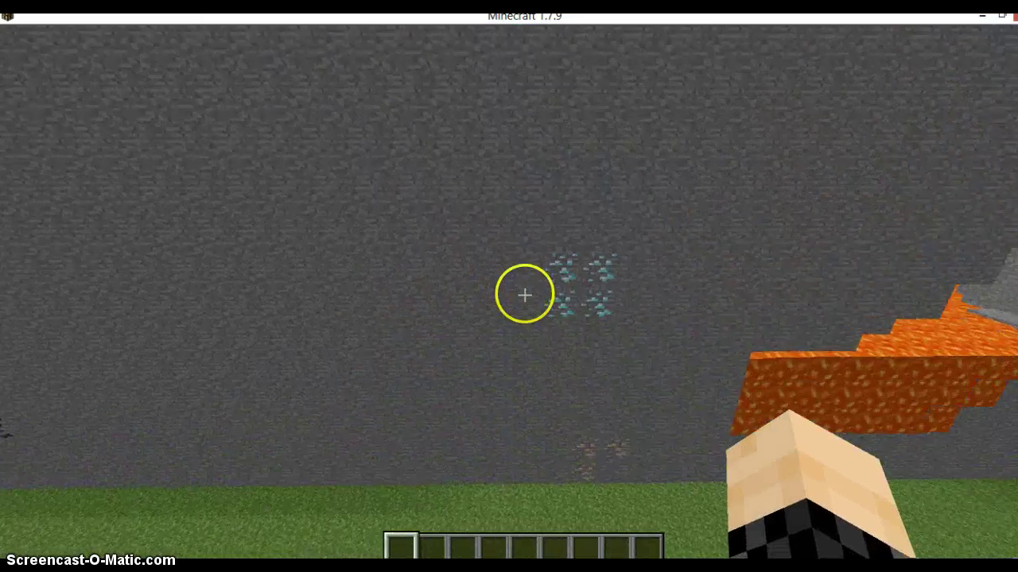
- Mine the stone blocks around the diamond ore to break it out
left_click_drag(525, 296, 525, 296)
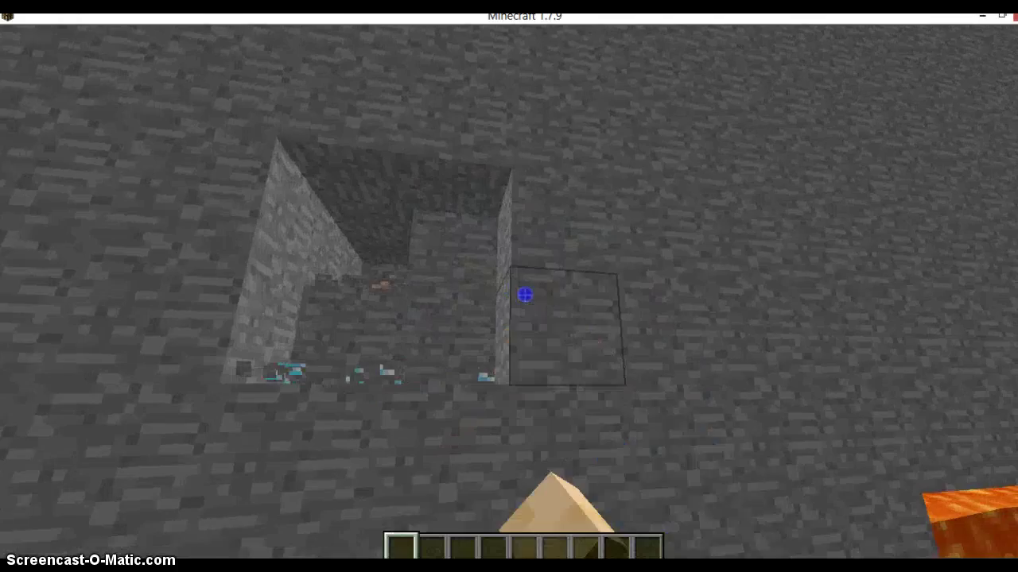